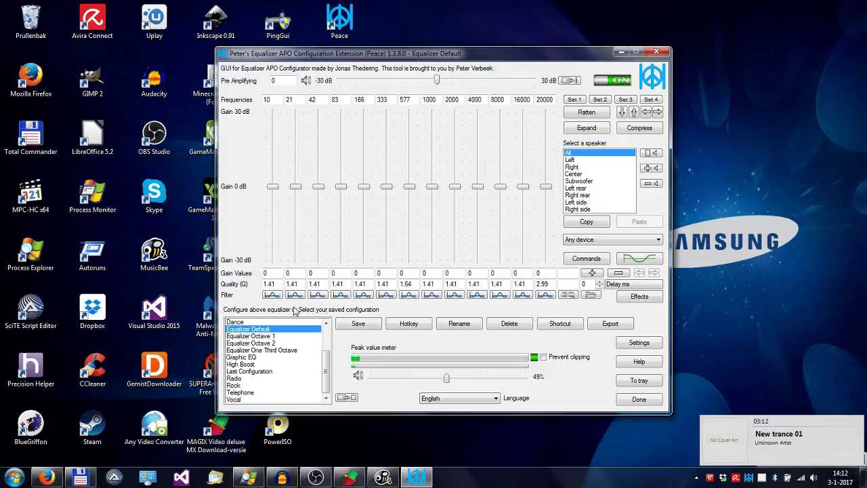
Try the Bass Boost, Rock, High Boost and Telephone presets, returning to Equalizer Default.
scroll(326, 332, "up", 2)
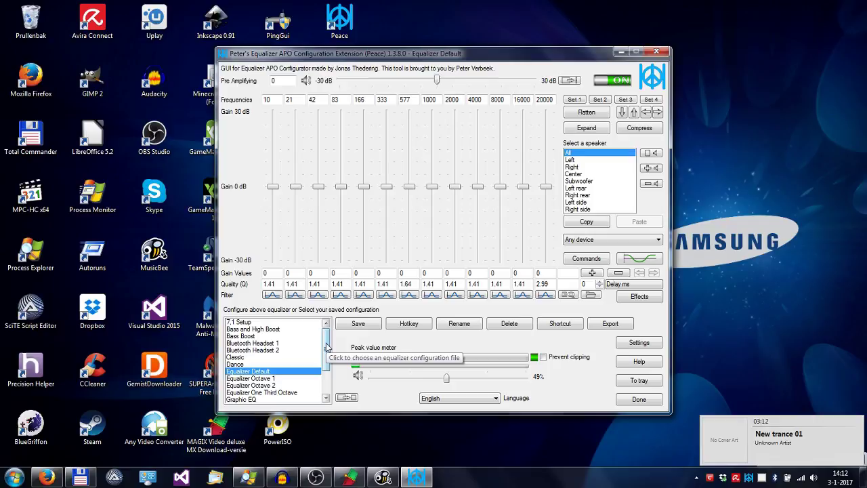
left_click(240, 336)
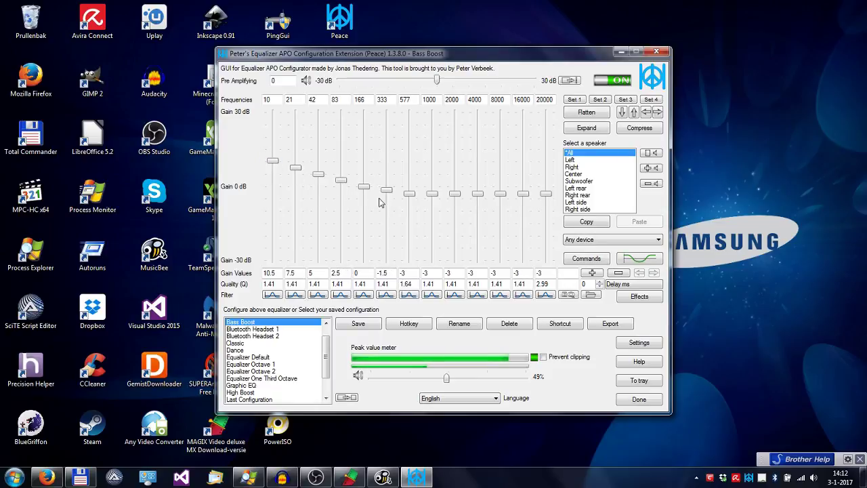
left_click(265, 357)
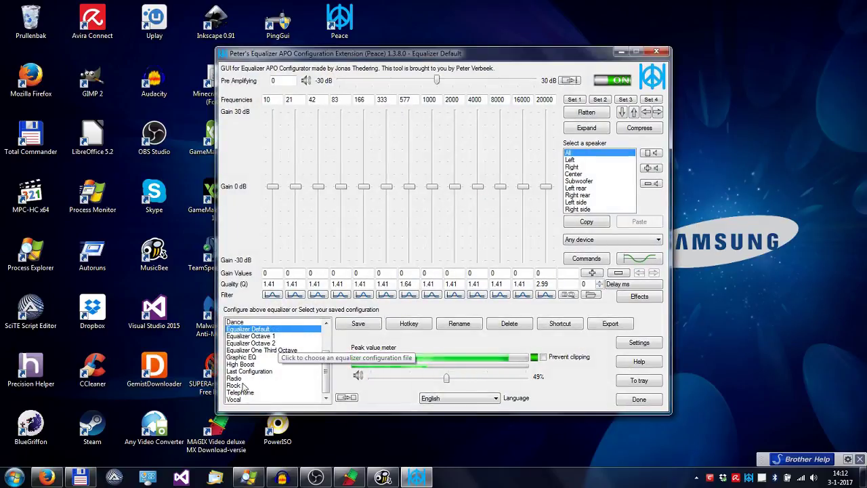
left_click(243, 386)
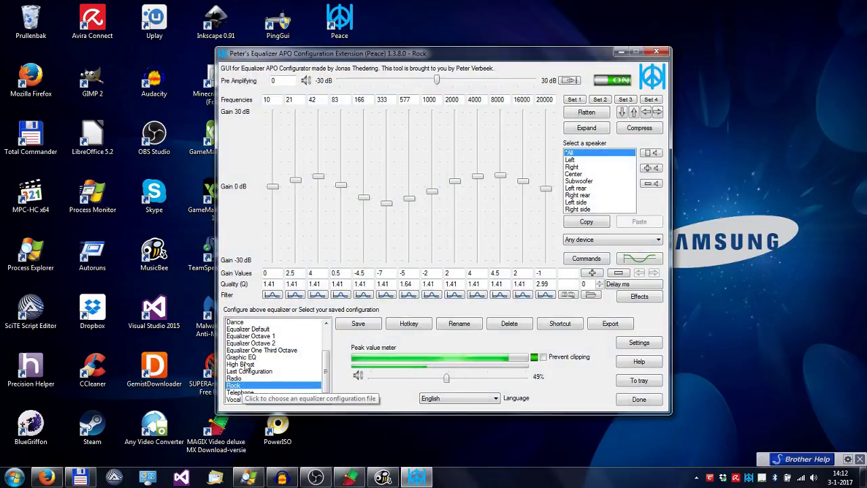
left_click(248, 365)
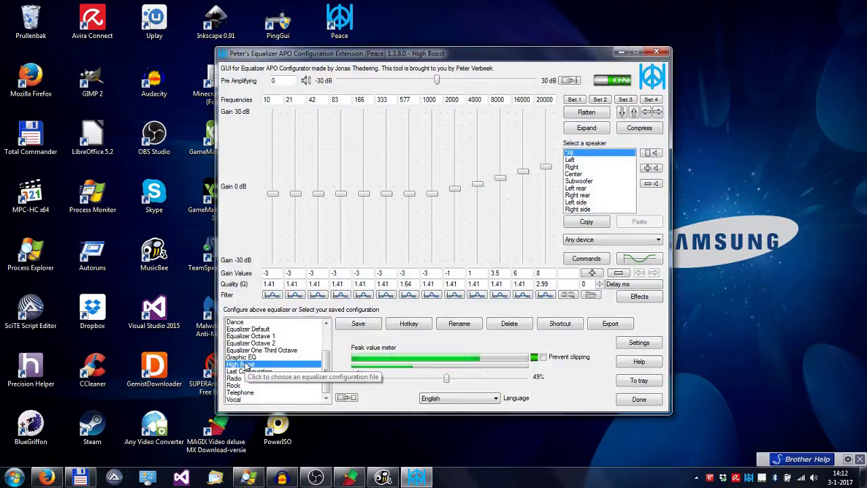
left_click(248, 394)
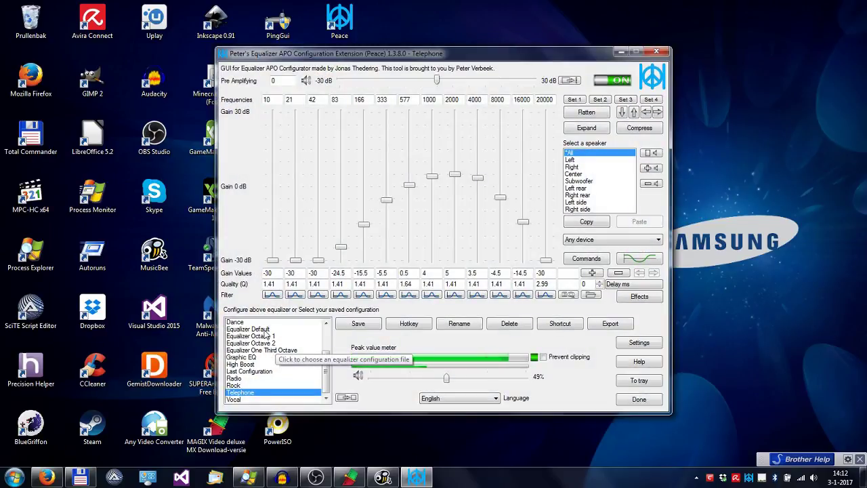
left_click(266, 333)
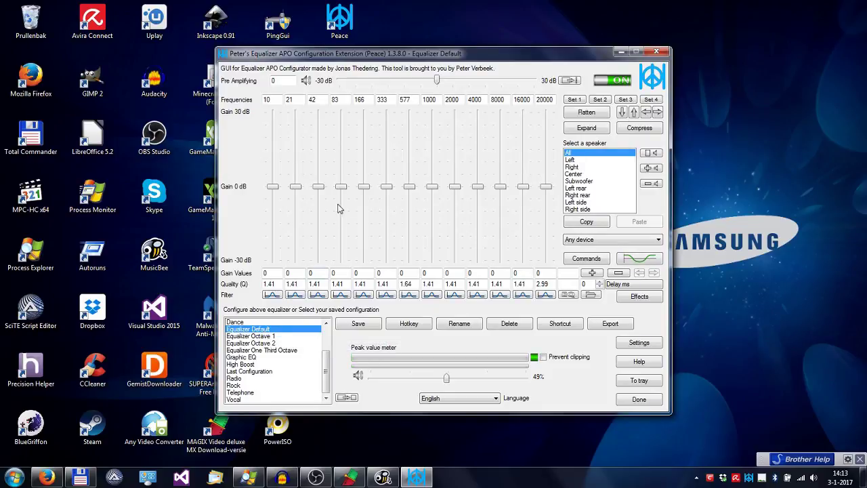
Load Bass Boost and lower its 333 Hz band to -3 dB, leaving the filter type unchanged.
scroll(275, 342, "up", 2)
left_click(276, 342)
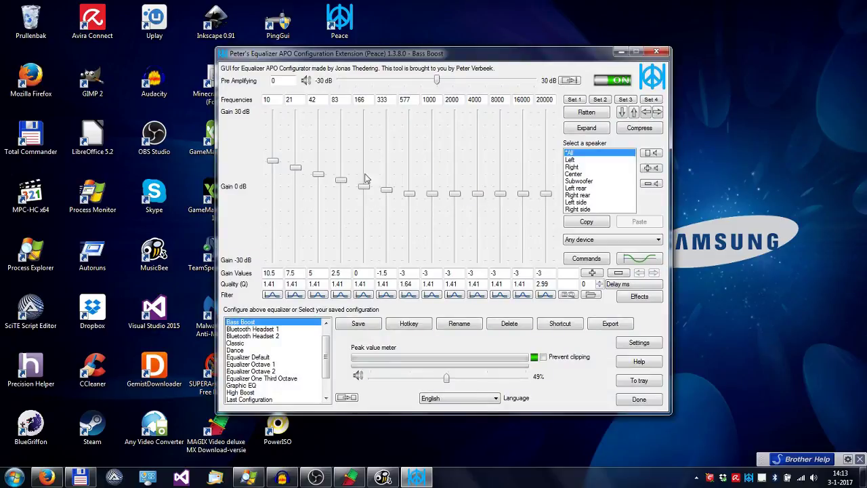
mouse_move(386, 191)
left_mouse_down()
mouse_move(384, 220)
mouse_move(386, 171)
mouse_move(387, 194)
left_mouse_up()
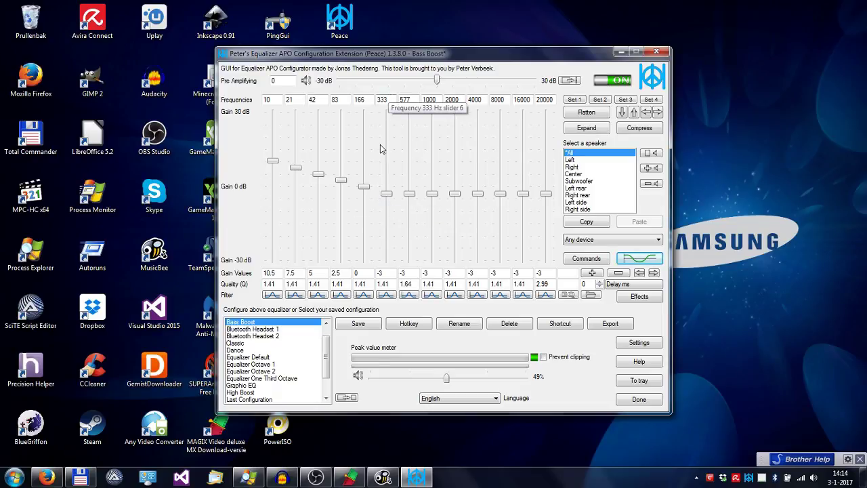
left_click(387, 295)
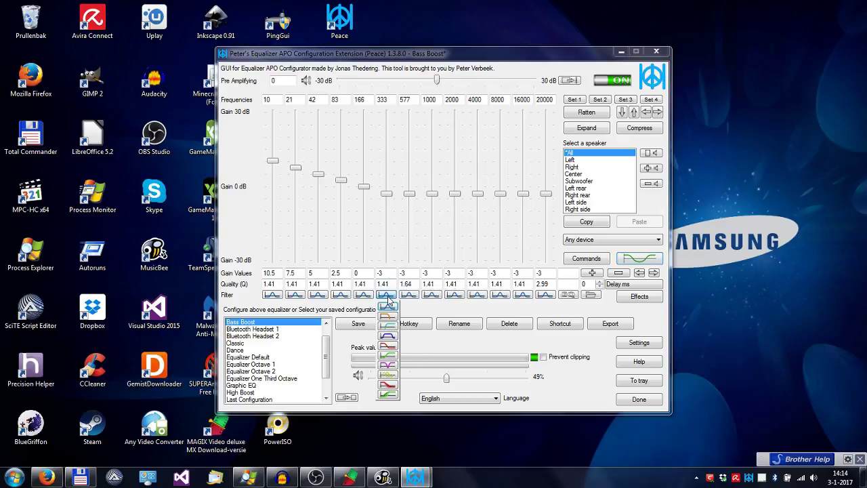
left_click(419, 309)
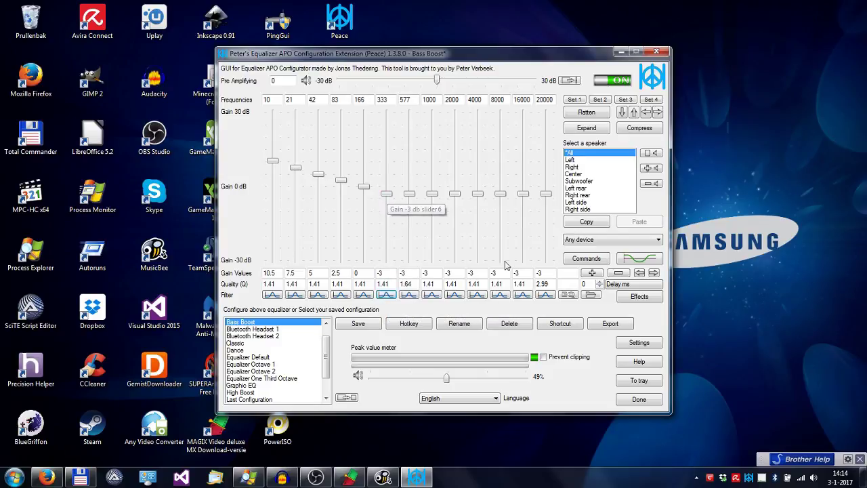
Show the response graph, then activate Equalizer Default without saving the Bass Boost edits.
left_click(636, 259)
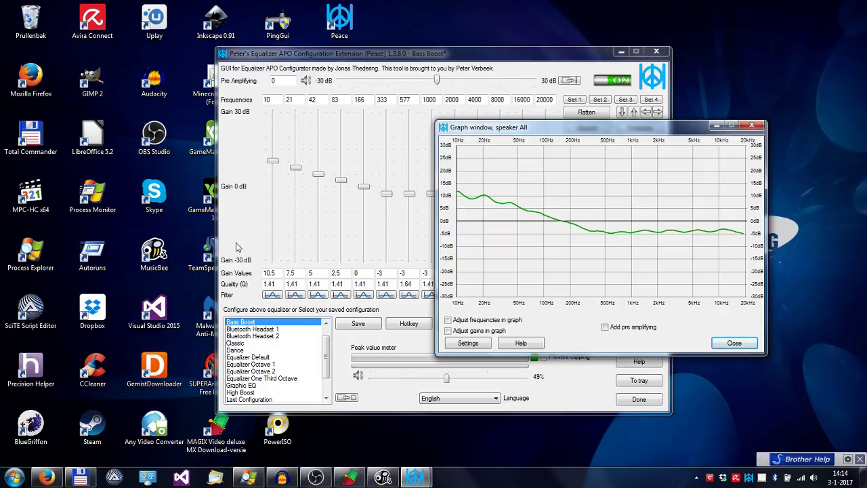
left_click(256, 359)
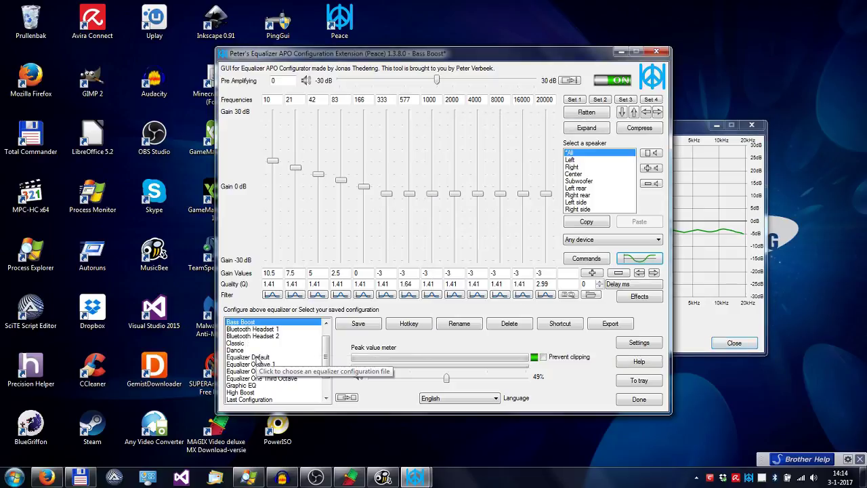
left_click(256, 357)
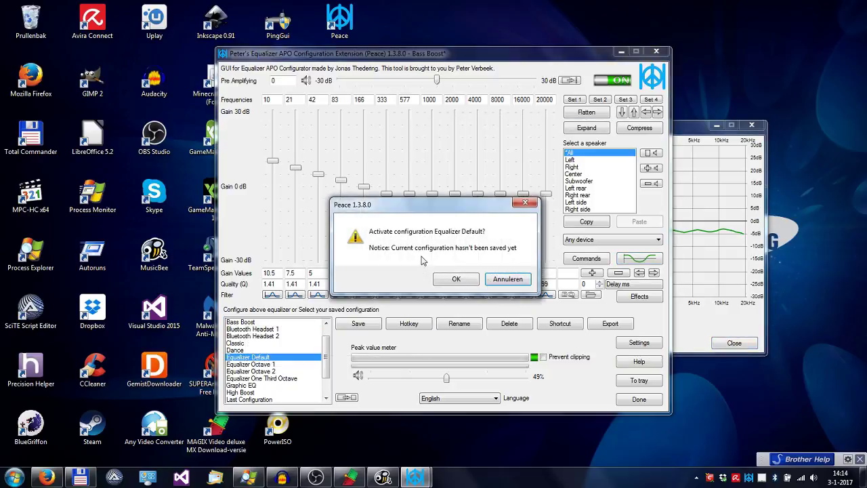
left_click(447, 283)
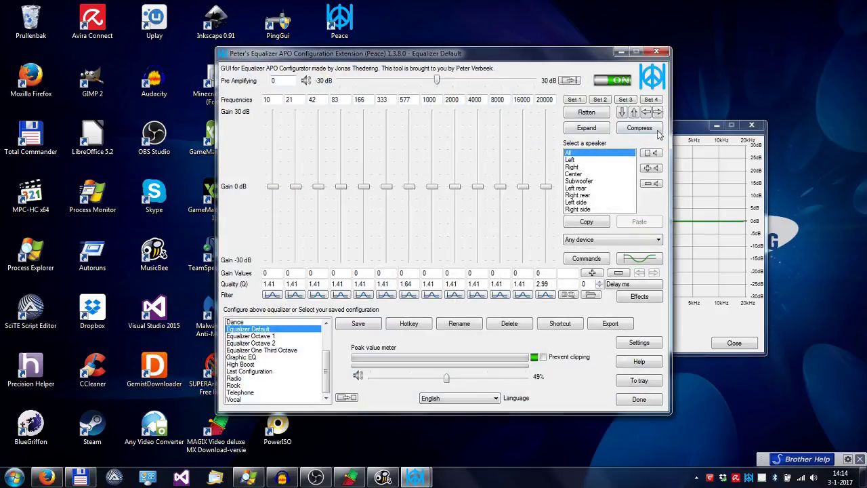
Raise Equalizer Default's 333 Hz band to 10 dB and check the peak in the graph.
left_click(683, 133)
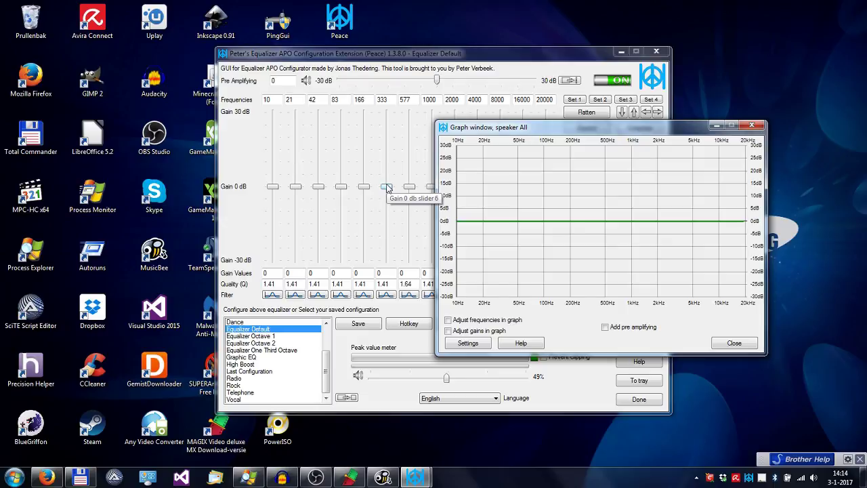
left_click_drag(386, 187, 386, 161)
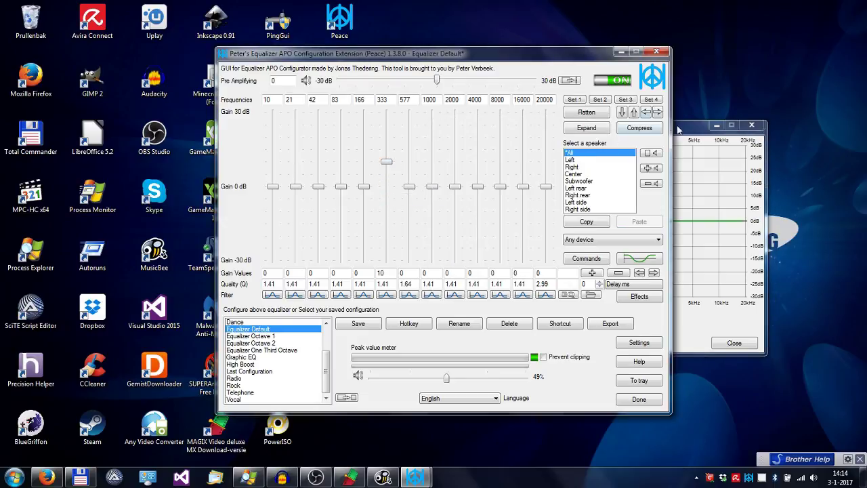
left_click(679, 130)
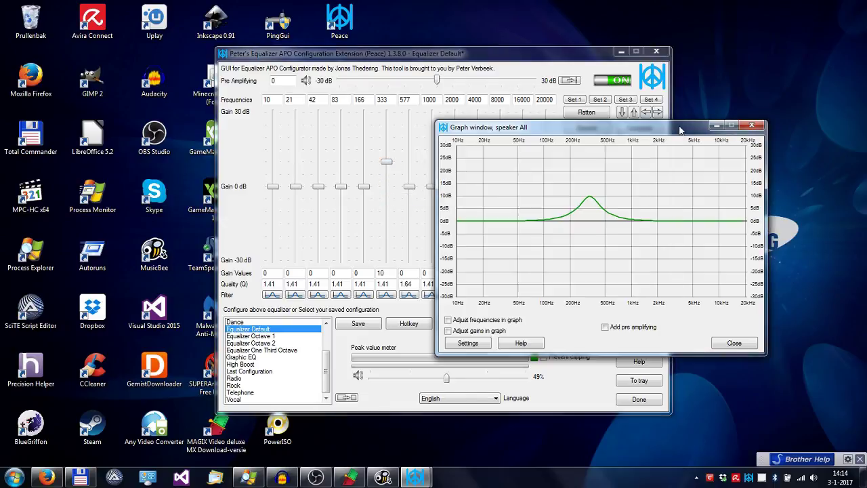
Set the 333 Hz band's Q to 5 and view the narrower peak in the graph.
left_click(395, 284)
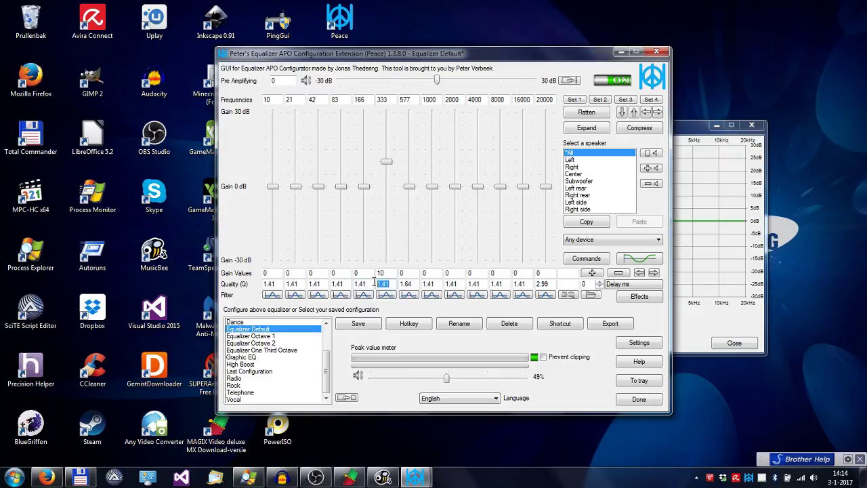
type("5")
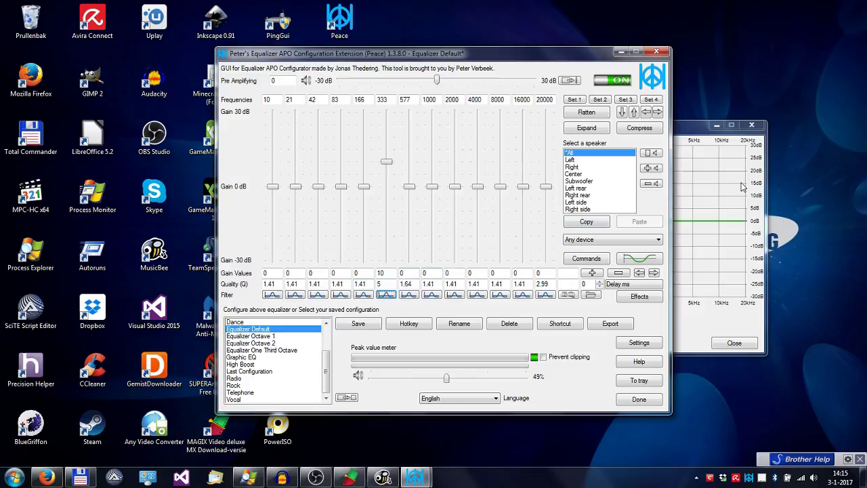
left_click(684, 130)
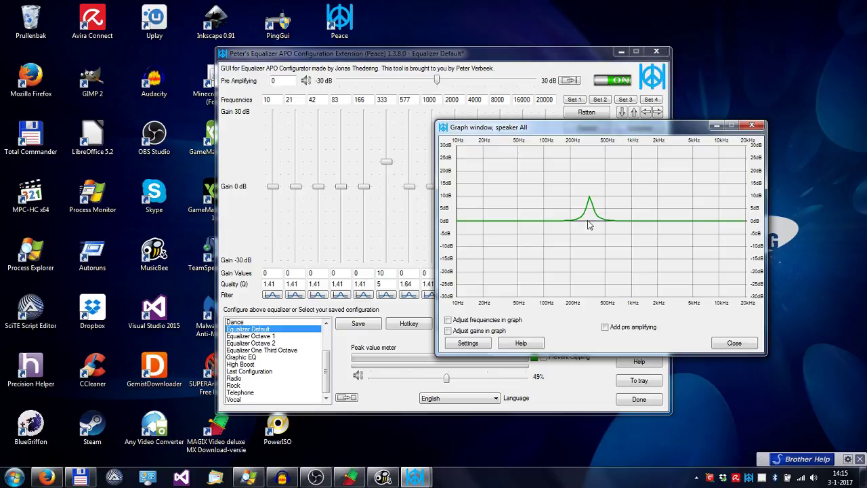
Change the 333 Hz Q to 0.1 for a broad boost, check the graph, and select Equalizer Default.
left_click(380, 284)
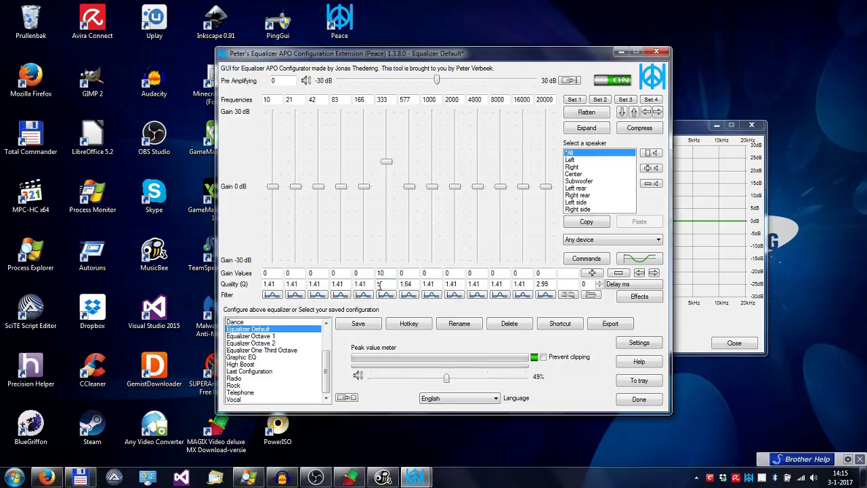
type("0.1")
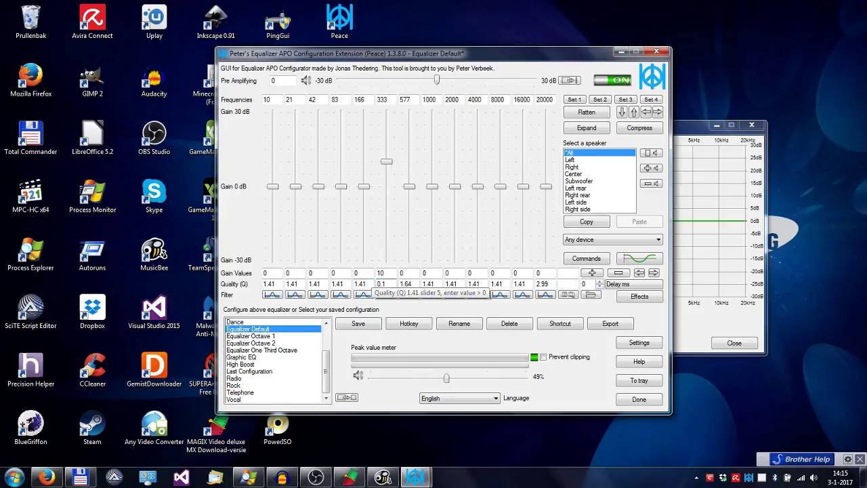
key("Tab")
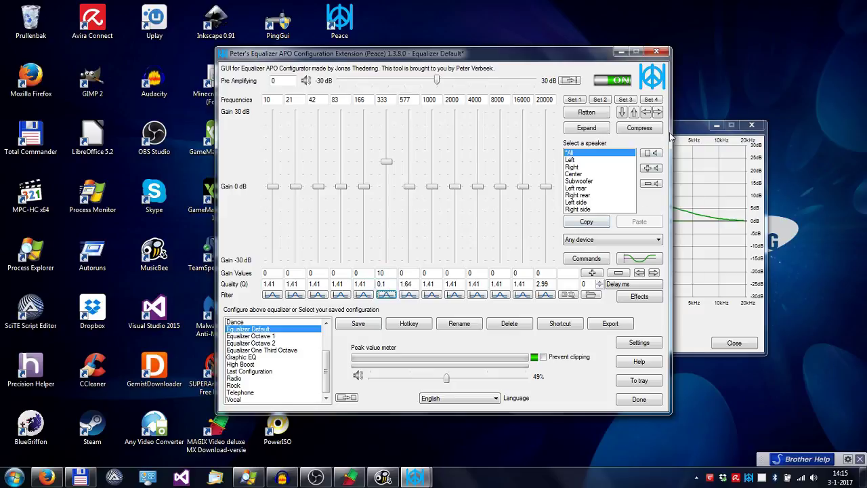
left_click(677, 133)
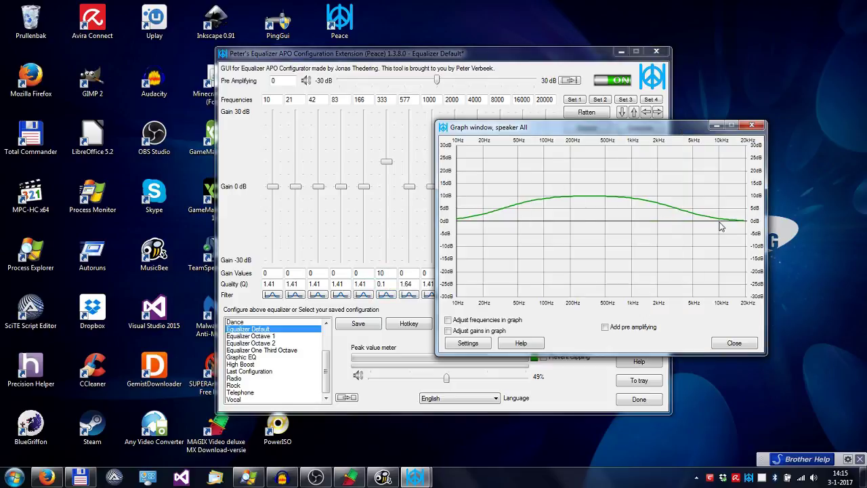
left_click(276, 337)
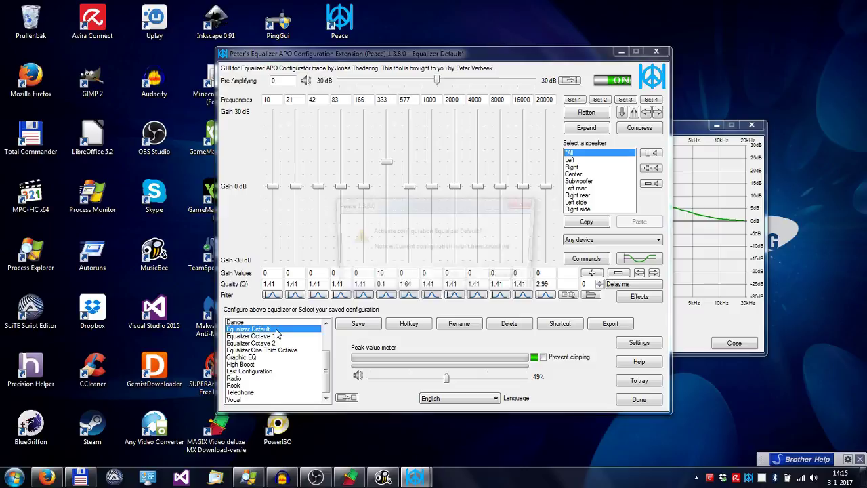
Reload flat Equalizer Default and apply it to the Microfoon, Realtek High Definition device.
left_click(442, 282)
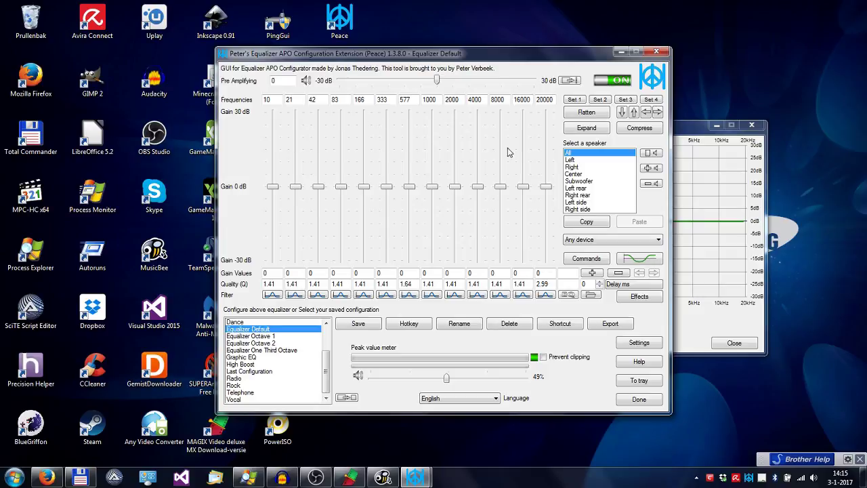
left_click(586, 241)
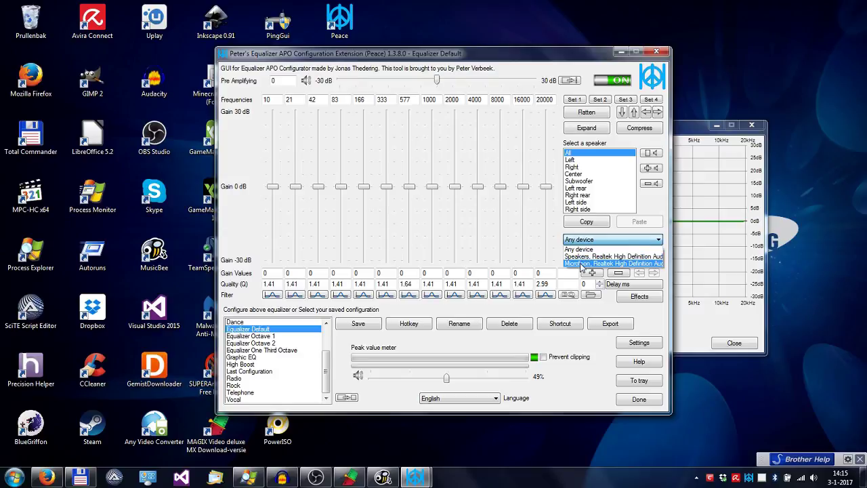
left_click(580, 263)
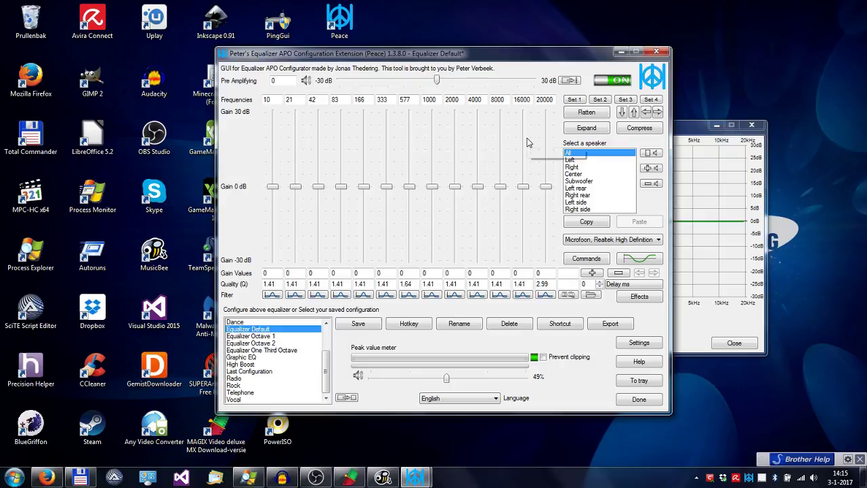
Step through the Left, Right, Center, Subwoofer, Left rear and Right rear channels.
left_click(574, 160)
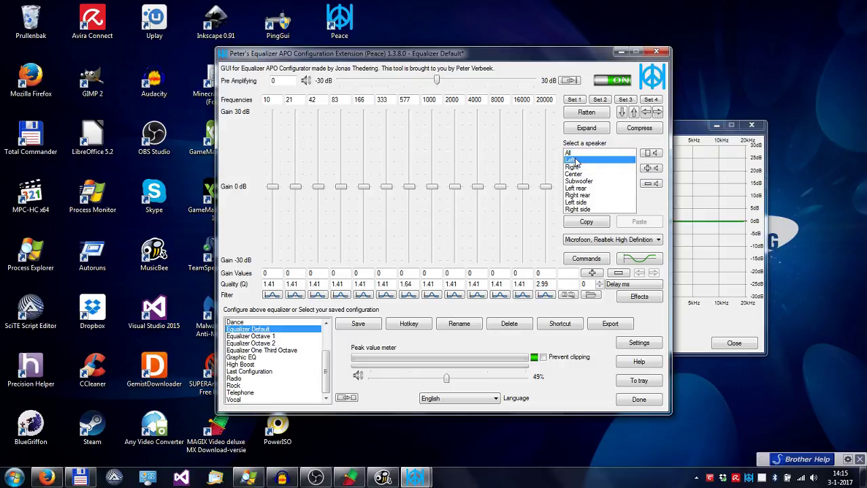
left_click(573, 167)
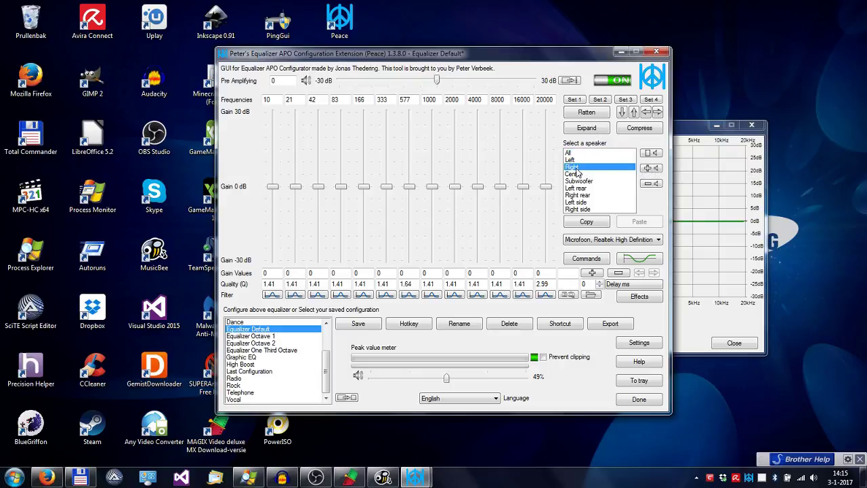
left_click(578, 175)
left_click(578, 182)
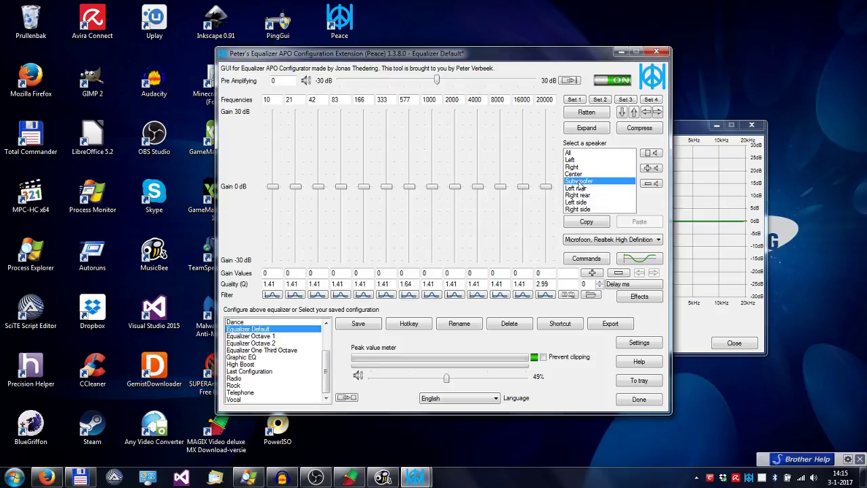
left_click(578, 188)
left_click(581, 195)
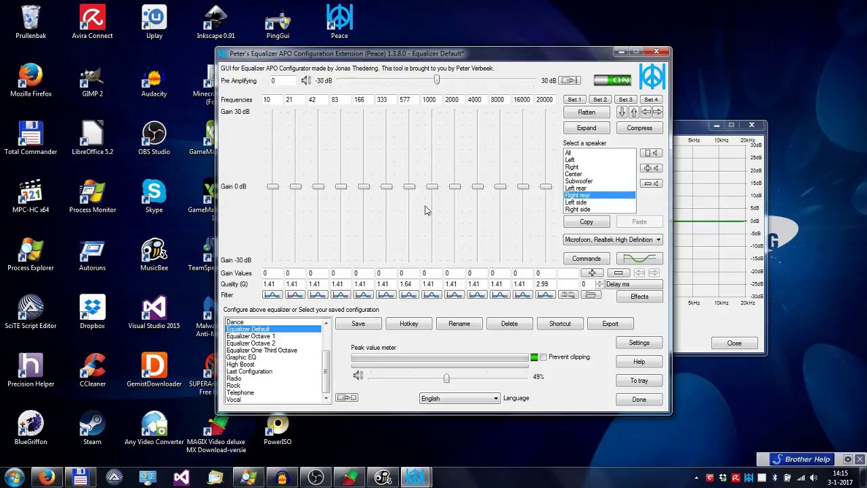
Boost Left's 333 Hz band to 17.5 dB and cut Right's 577–2000 Hz bands.
left_click(571, 160)
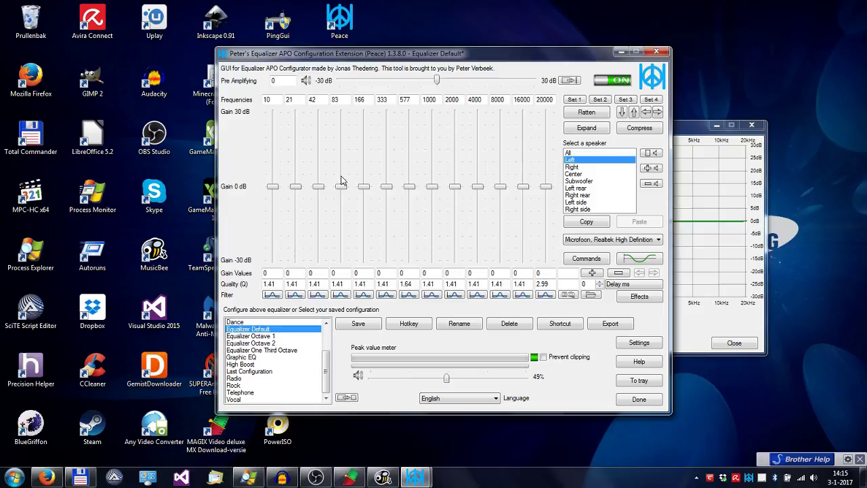
left_click_drag(386, 187, 385, 151)
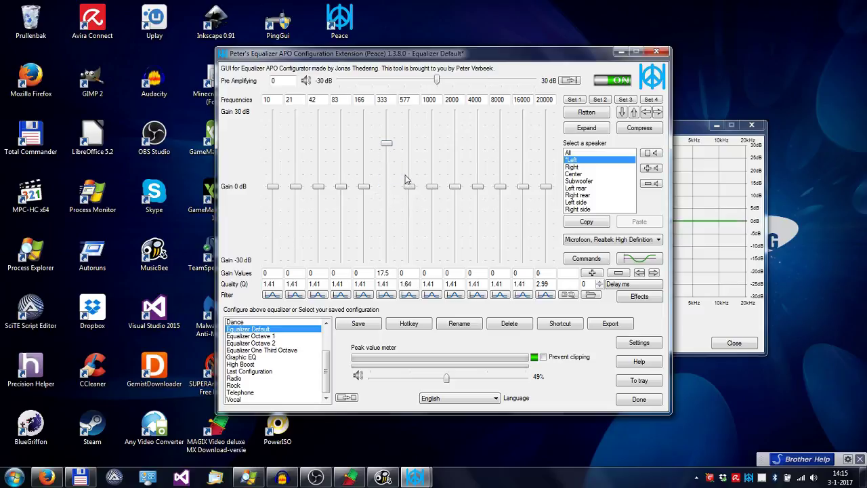
left_click(571, 166)
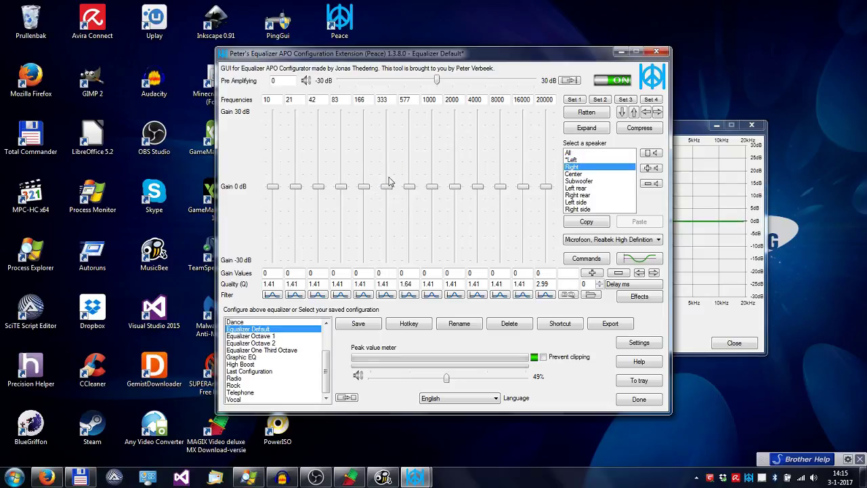
left_click_drag(409, 187, 440, 230)
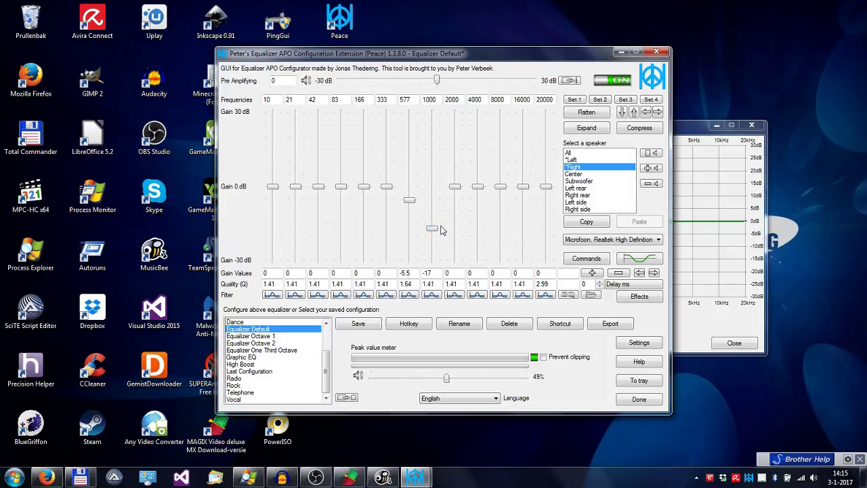
Compare the Left boost and Right cuts by switching between the two channels.
left_click(572, 160)
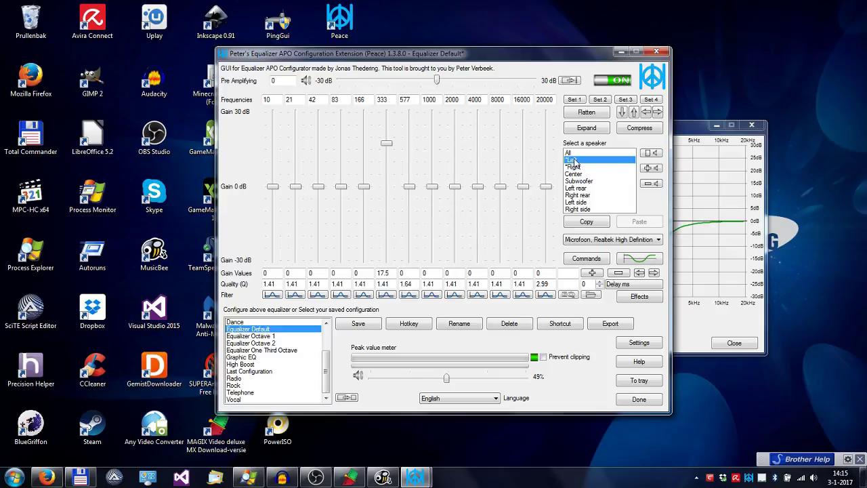
left_click(572, 166)
left_click(573, 160)
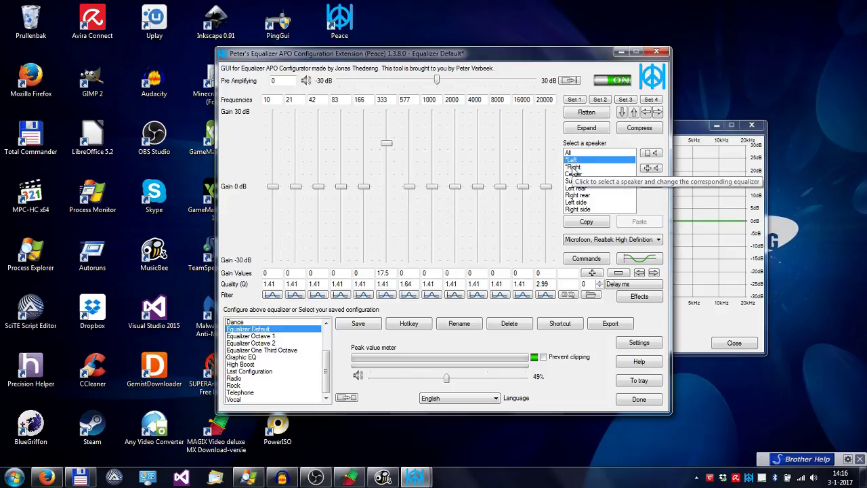
left_click(572, 166)
left_click(572, 160)
left_click(573, 166)
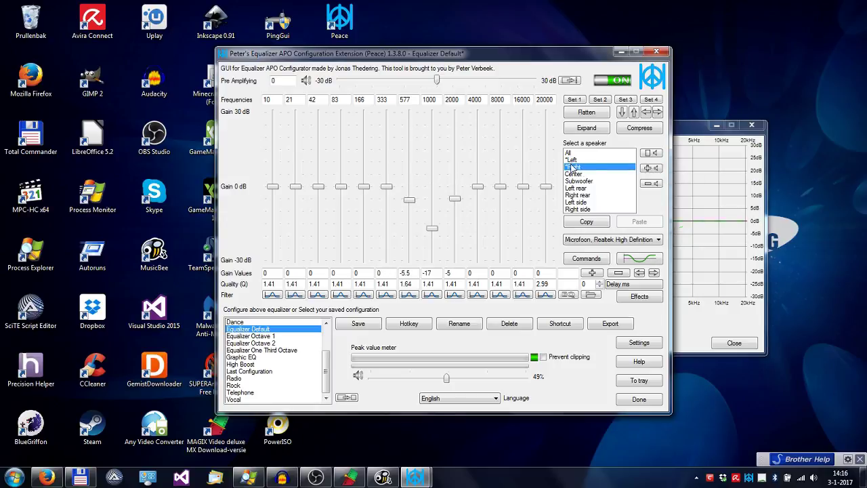
left_click(572, 160)
left_click(572, 166)
left_click(572, 160)
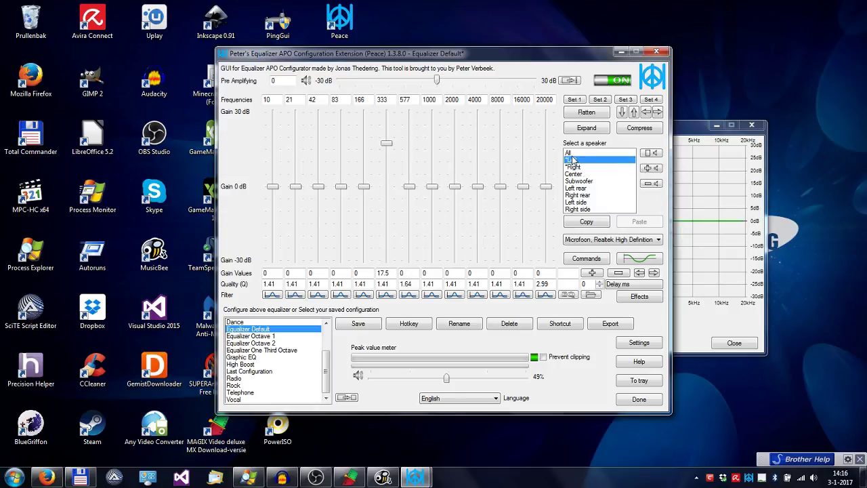
Reload Equalizer Default discarding changes, then save the configuration as 'Equalizer Default 2'.
left_click(234, 330)
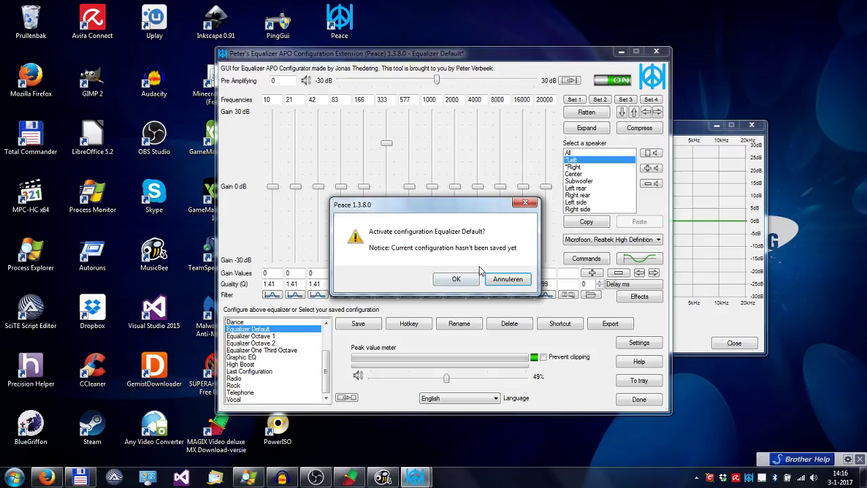
left_click(472, 276)
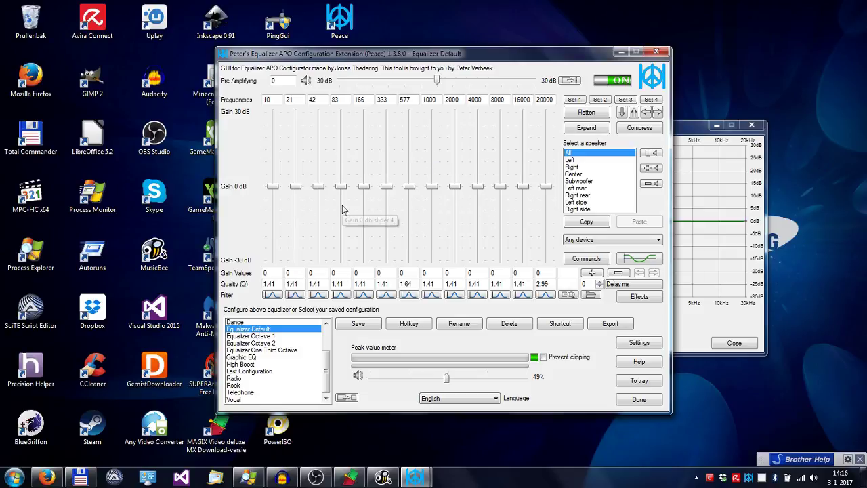
left_click(358, 324)
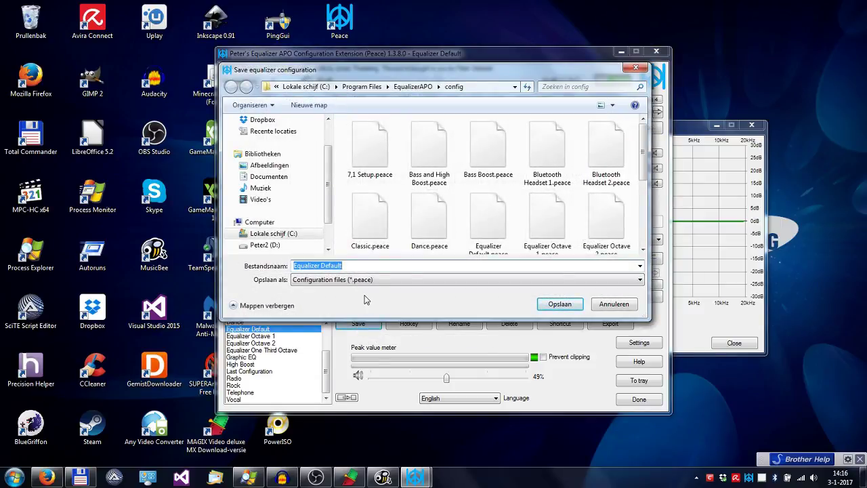
left_click(379, 267)
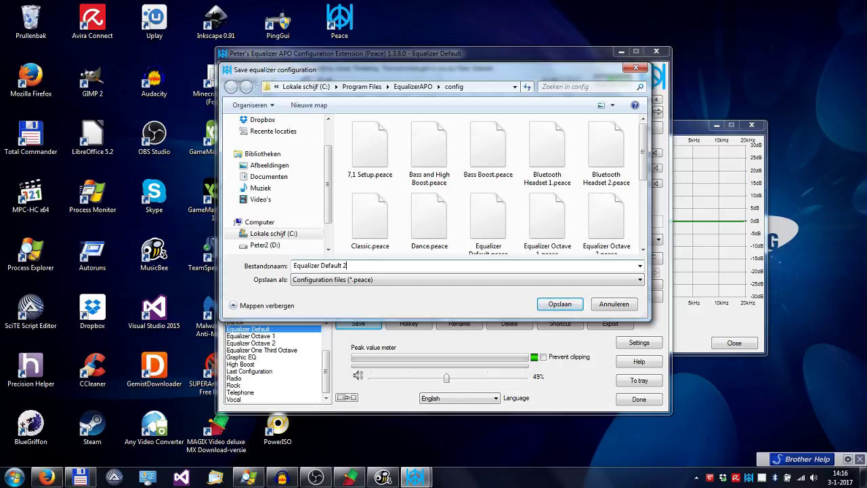
left_click(559, 304)
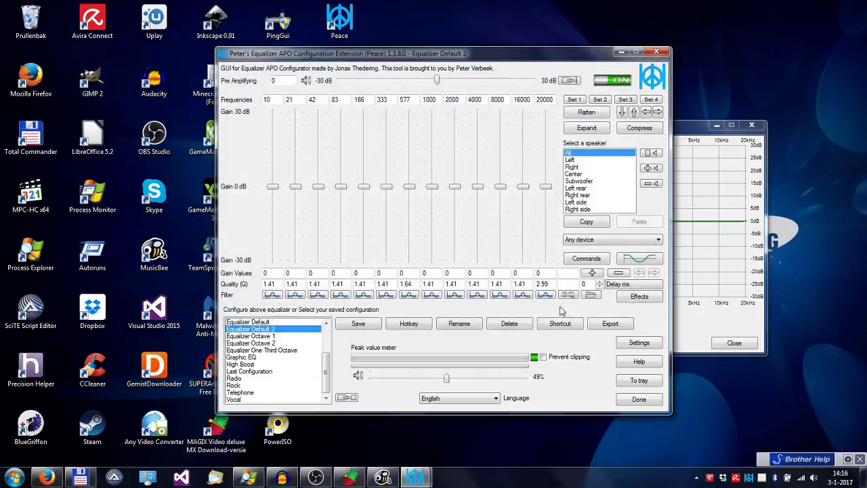
Assign hotkey D to Equalizer Default 2, then load Equalizer Default.
left_click(272, 330)
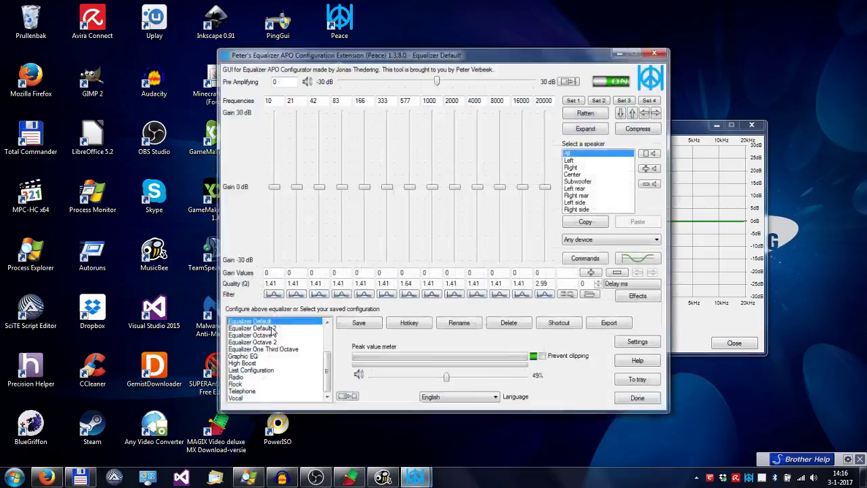
left_click(272, 330)
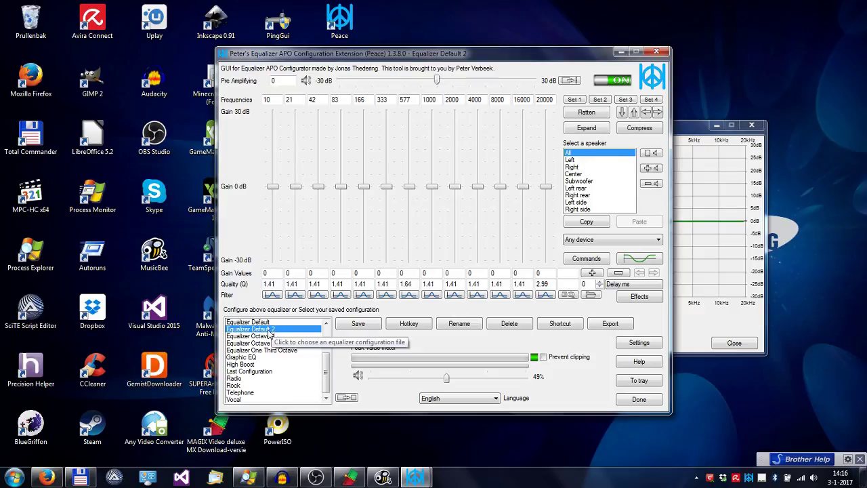
left_click(408, 323)
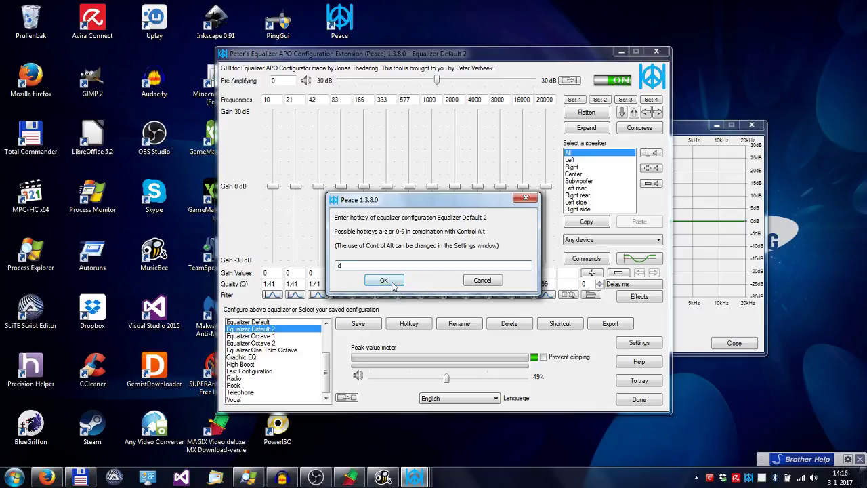
left_click(392, 282)
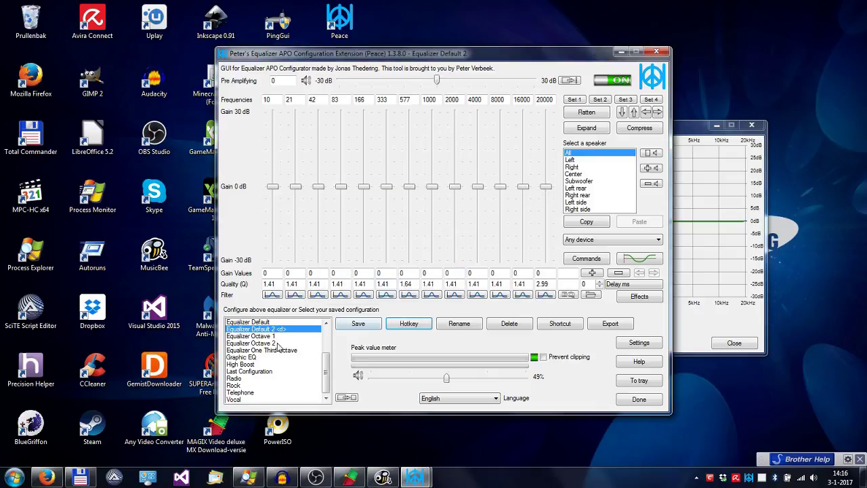
left_click(261, 323)
double_click(262, 323)
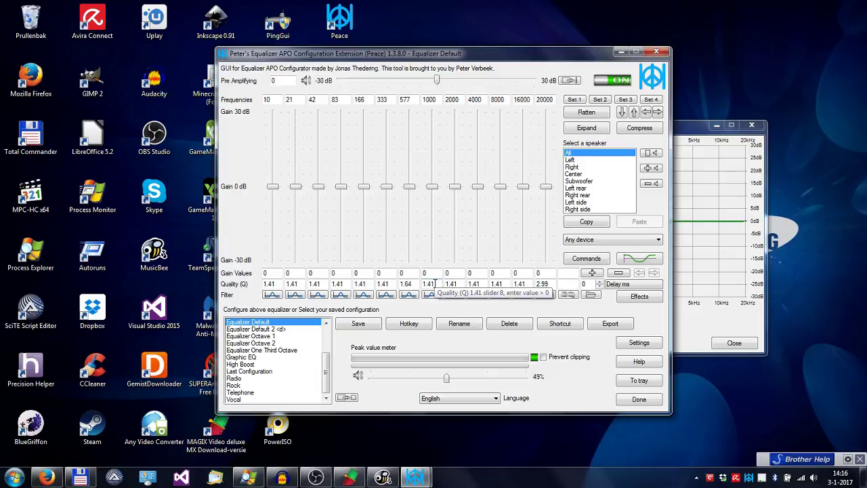
Use the new hotkey to load Equalizer Default 2.
key("Down")
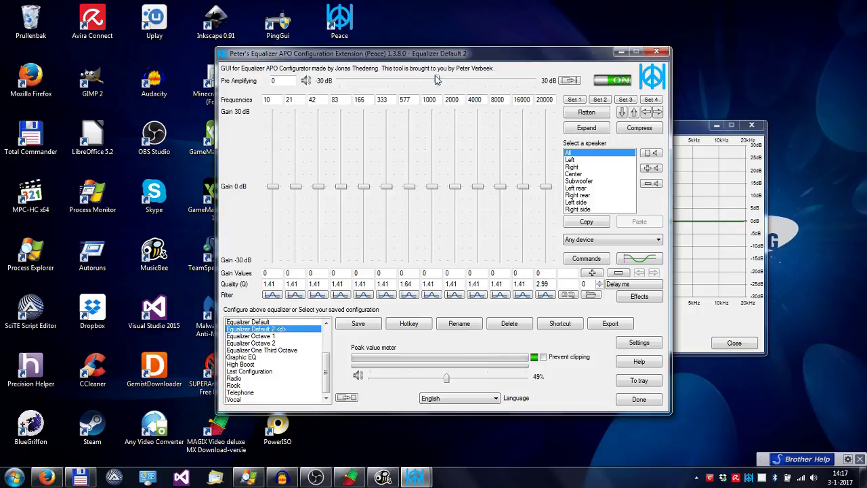
Set pre-amplifying to -4.5 dB and enable Prevent clipping.
left_click_drag(437, 81, 423, 82)
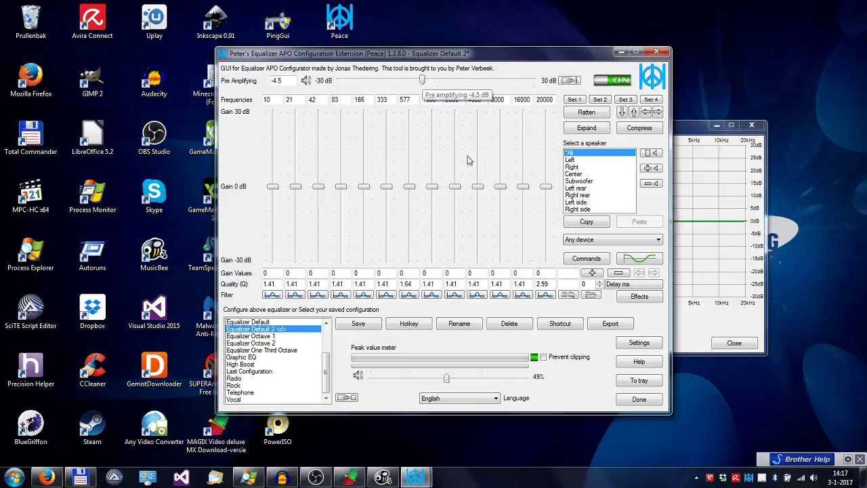
left_click(543, 359)
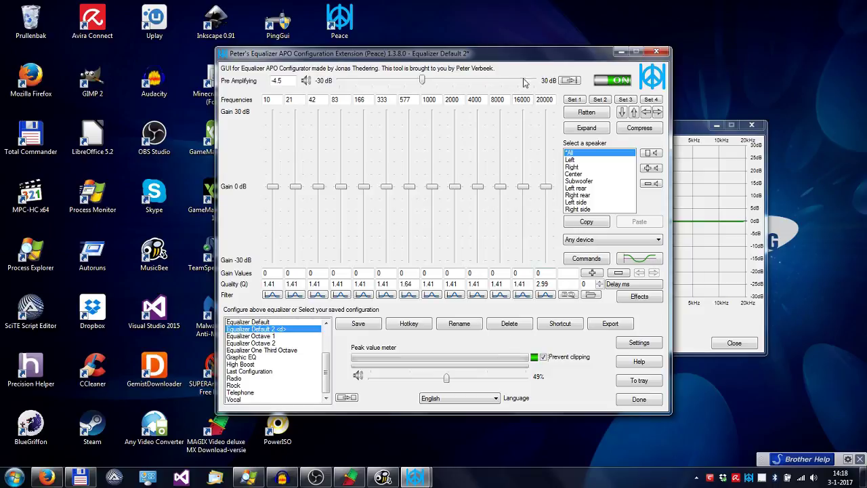
mouse_move(377, 82)
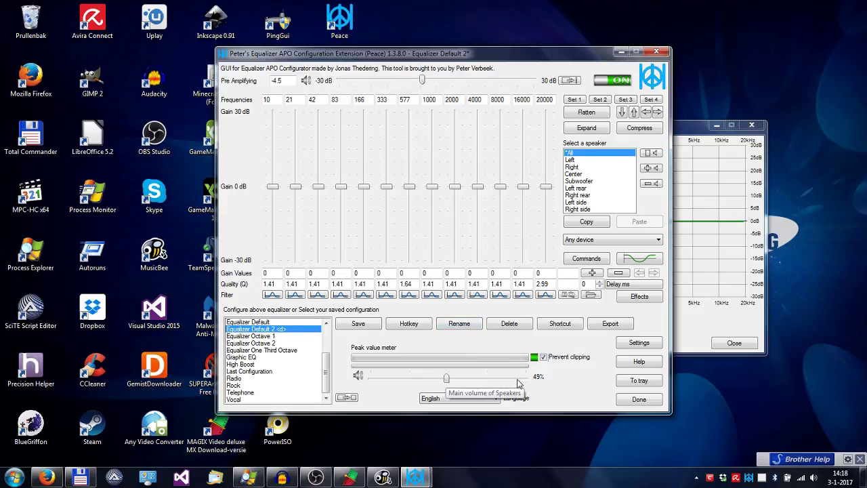
Set the main volume to 48%, then mute and unmute the audio so it stays unmuted.
mouse_move(446, 379)
left_mouse_down()
mouse_move(504, 382)
mouse_move(420, 380)
mouse_move(444, 380)
left_mouse_up()
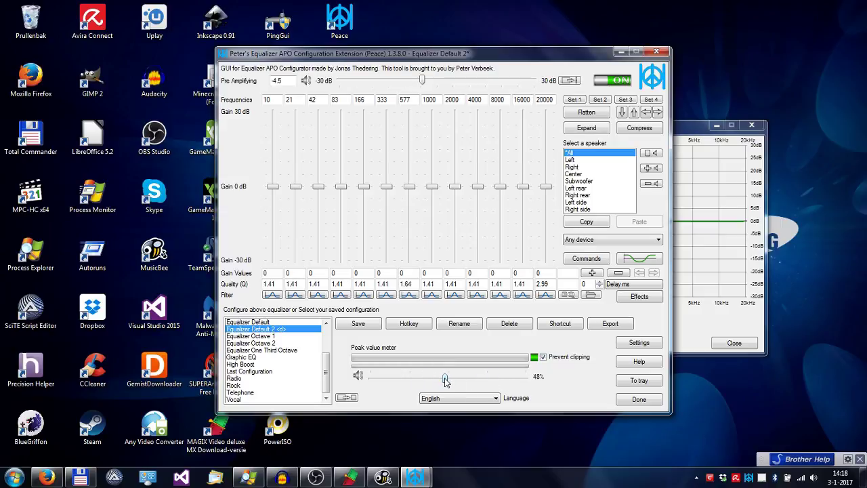
left_click(359, 377)
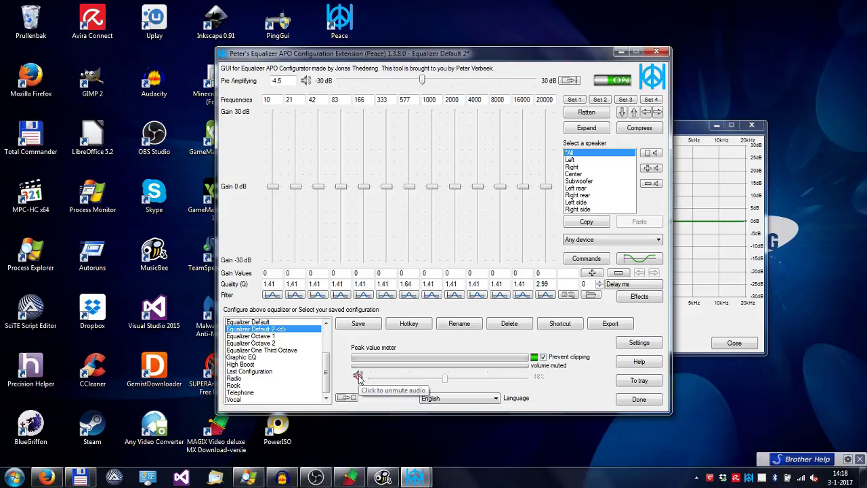
left_click(358, 377)
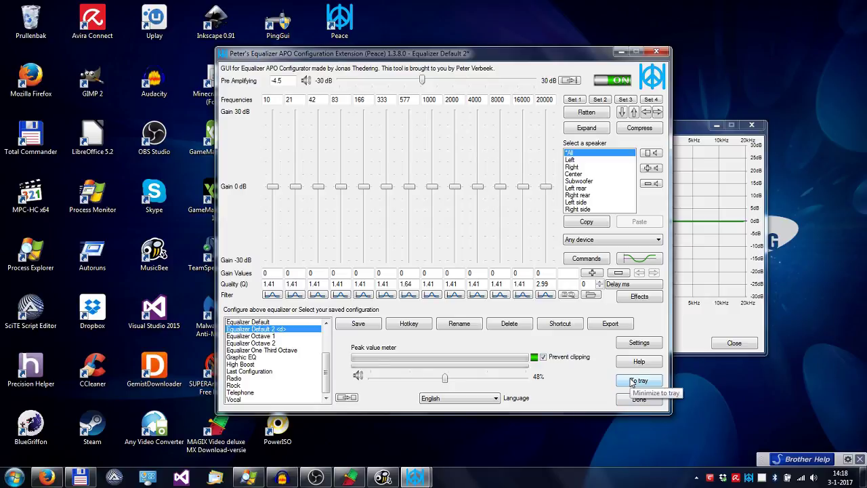
Minimize the equalizer to the tray, browse Configurations in the tray menu, then dismiss it unchanged.
left_click(632, 381)
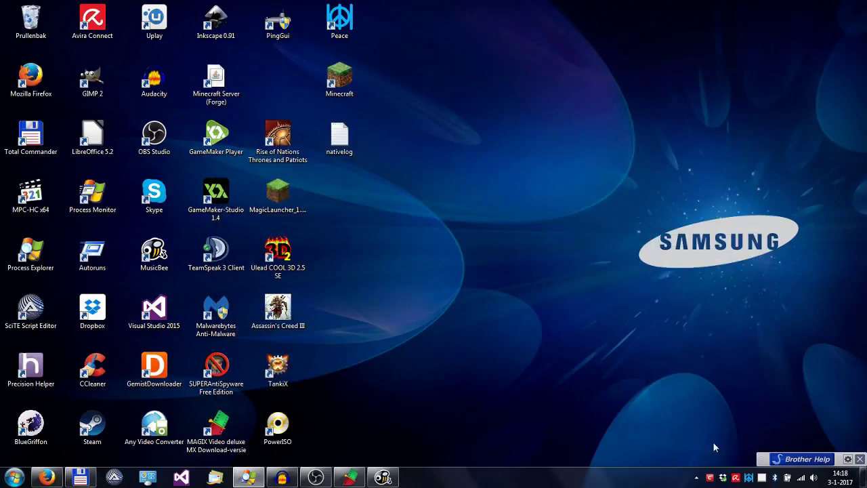
right_click(749, 478)
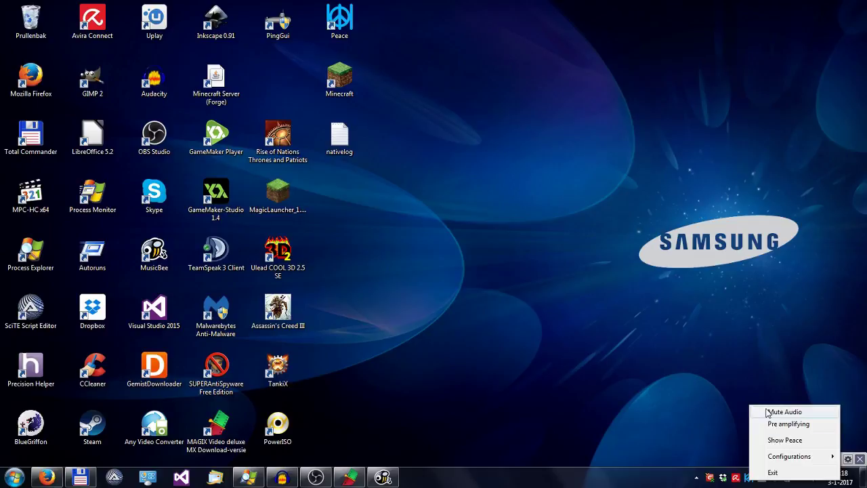
mouse_move(772, 457)
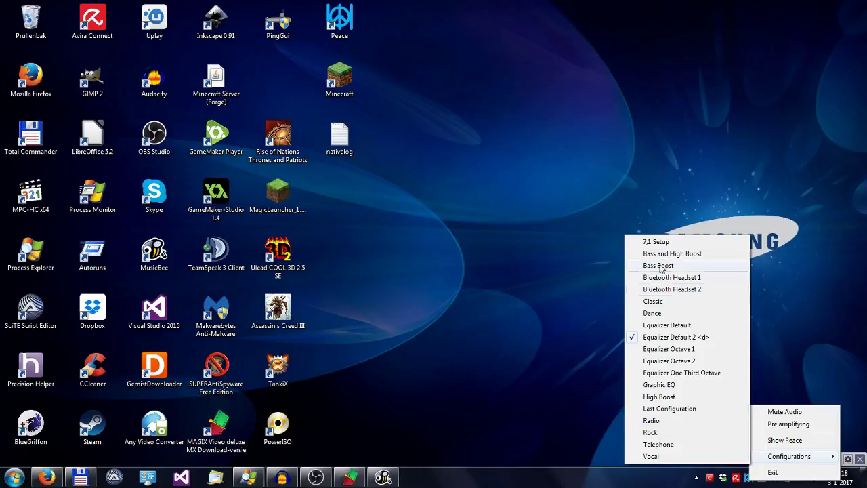
left_click(679, 479)
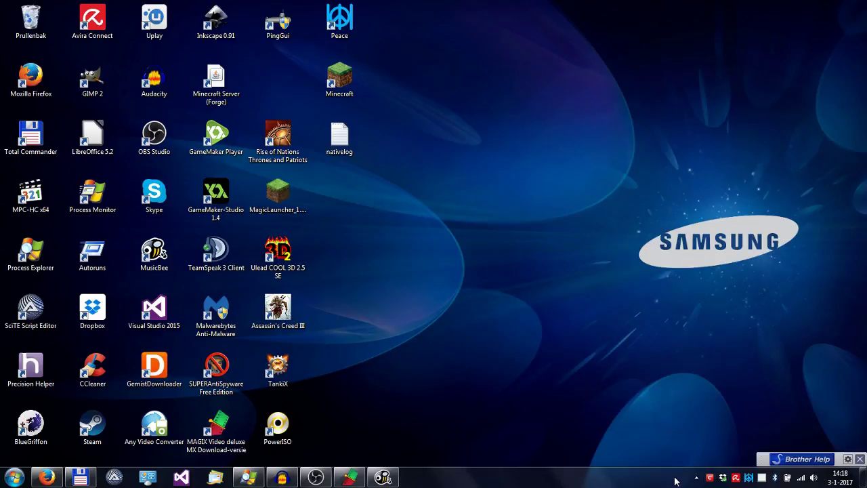
Restore the equalizer window from the Peace tray icon and open its Effects panel.
left_click(748, 479)
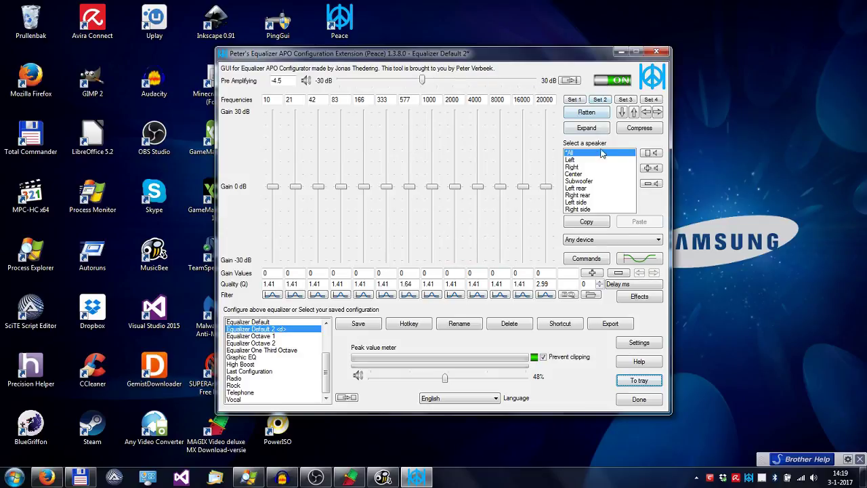
left_click(624, 300)
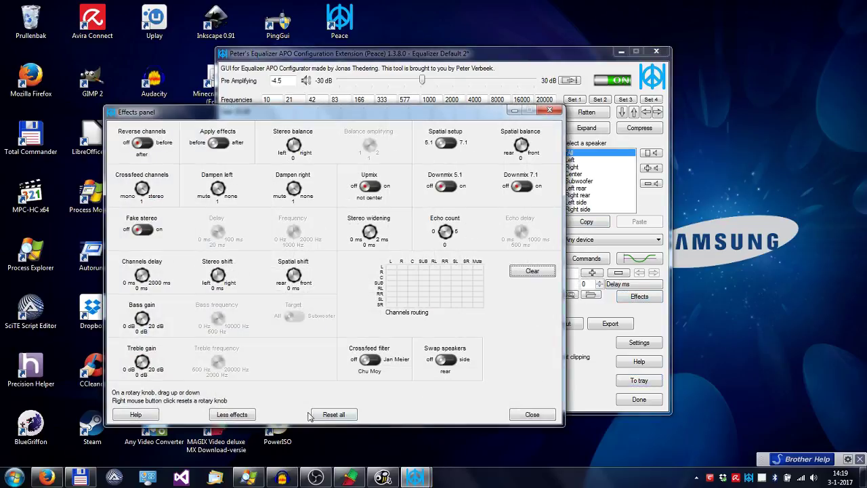